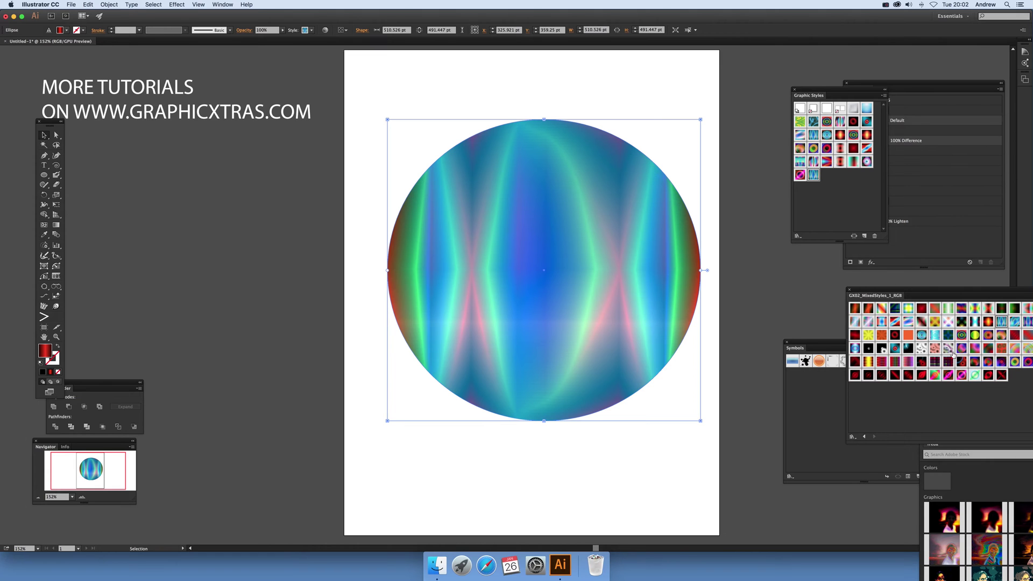
# - Arrange the workspace so the GX02_MixedStyles_1_RGB style library and the Appearance panel are fully visible beside the artboard
pyautogui.moveTo(886, 294); pyautogui.dragTo(810, 295)
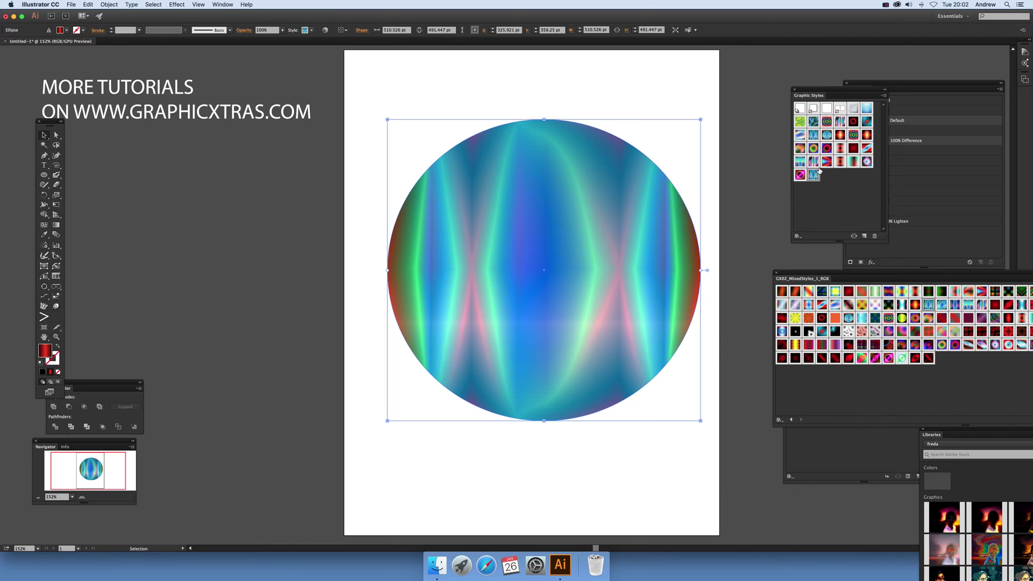
pyautogui.click(222, 5)
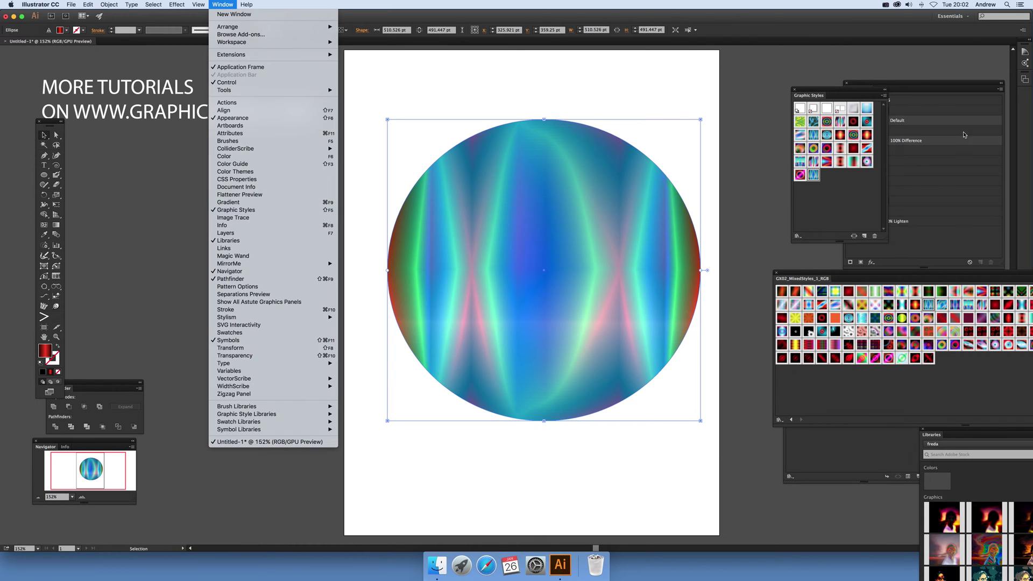
pyautogui.click(233, 117)
pyautogui.moveTo(927, 85); pyautogui.dragTo(812, 76)
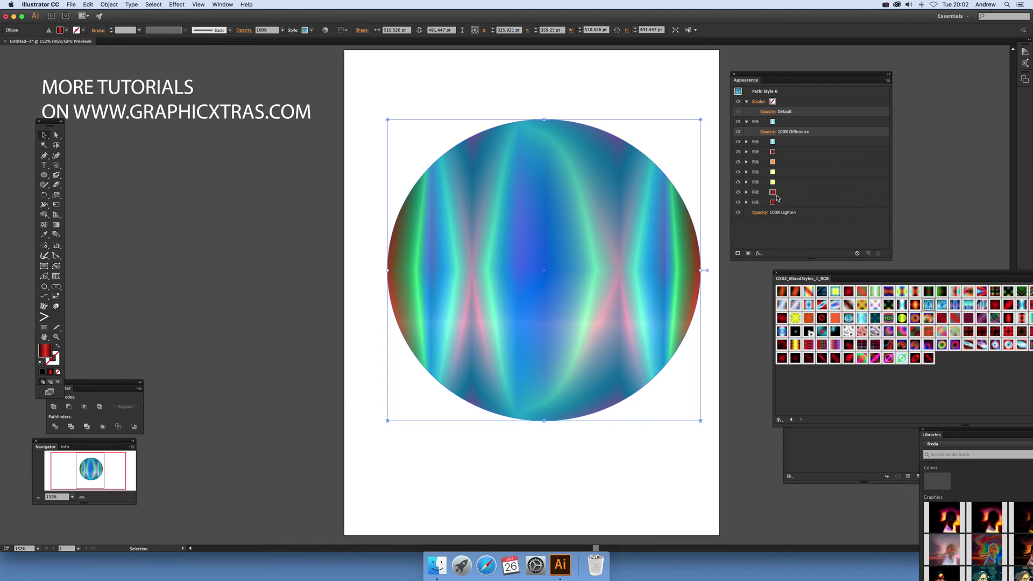
pyautogui.click(230, 6)
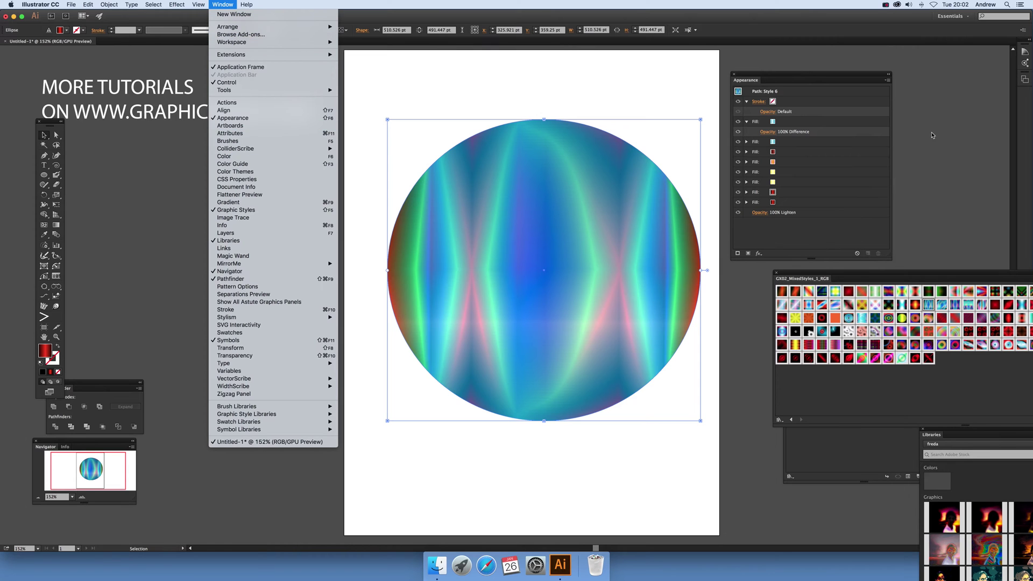
pyautogui.click(1021, 273)
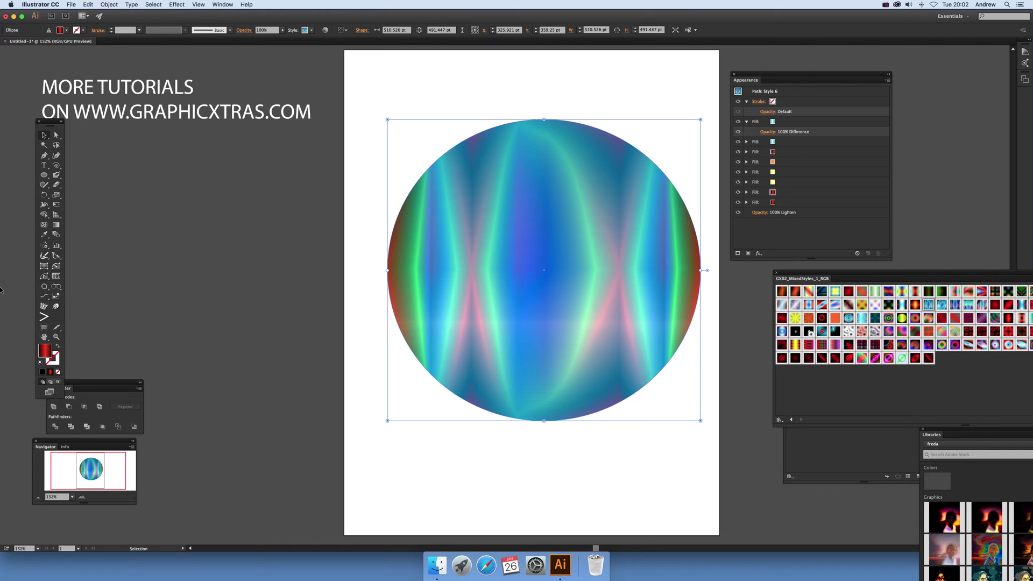
# - Draw a tilted six-pointed star about 616 by 619 pt over the gradient ellipse with the Star tool
pyautogui.click(47, 177)
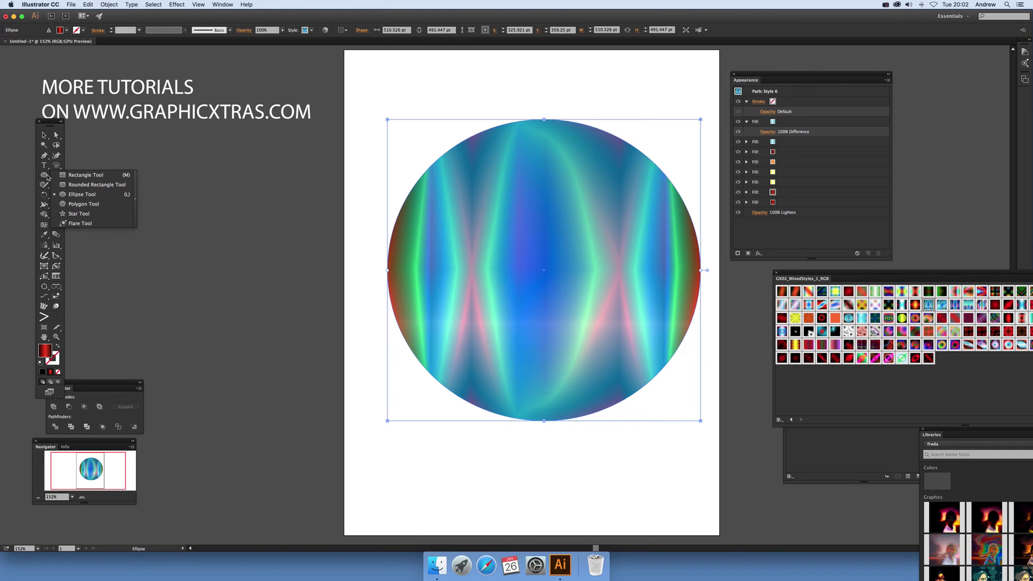
pyautogui.click(97, 217)
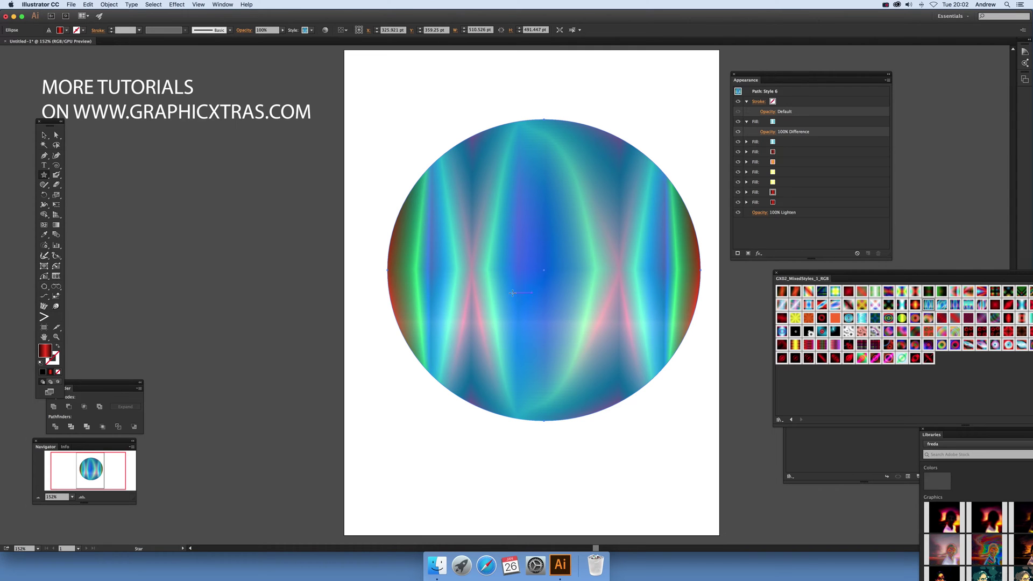
pyautogui.moveTo(538, 284); pyautogui.dragTo(676, 423)
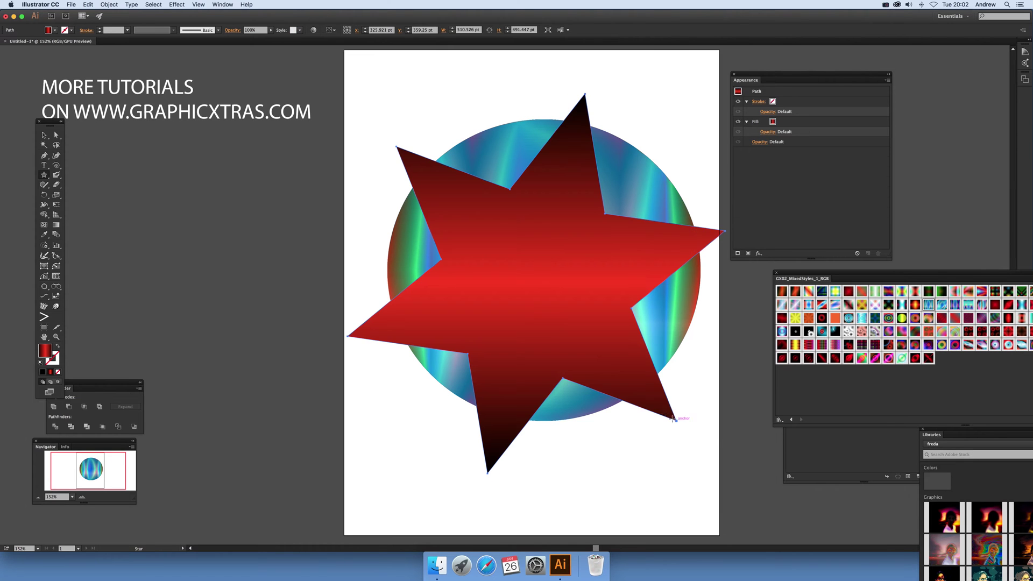
# - Envelope-distort the ellipse with the star using Make with Top Object, and shift the resulting envelope slightly up and left
pyautogui.click(43, 135)
pyautogui.moveTo(407, 85); pyautogui.dragTo(556, 235)
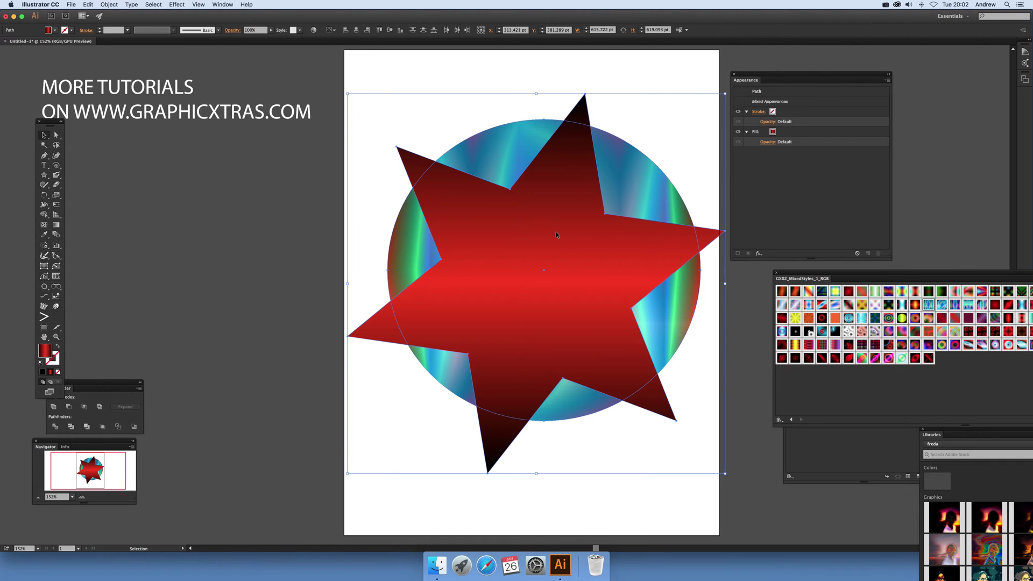
pyautogui.click(108, 5)
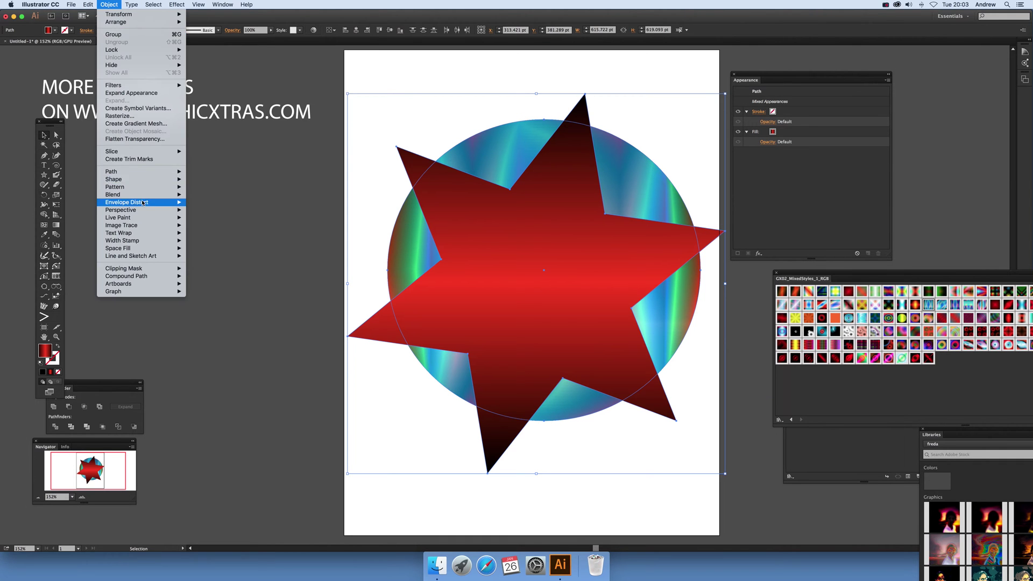
pyautogui.moveTo(173, 204)
pyautogui.click(210, 218)
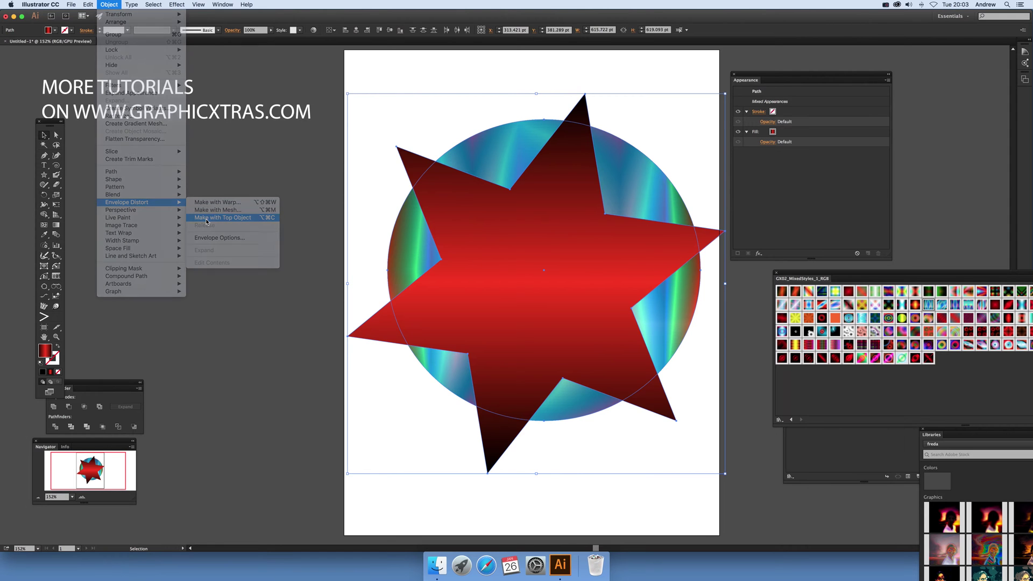
pyautogui.click(468, 81)
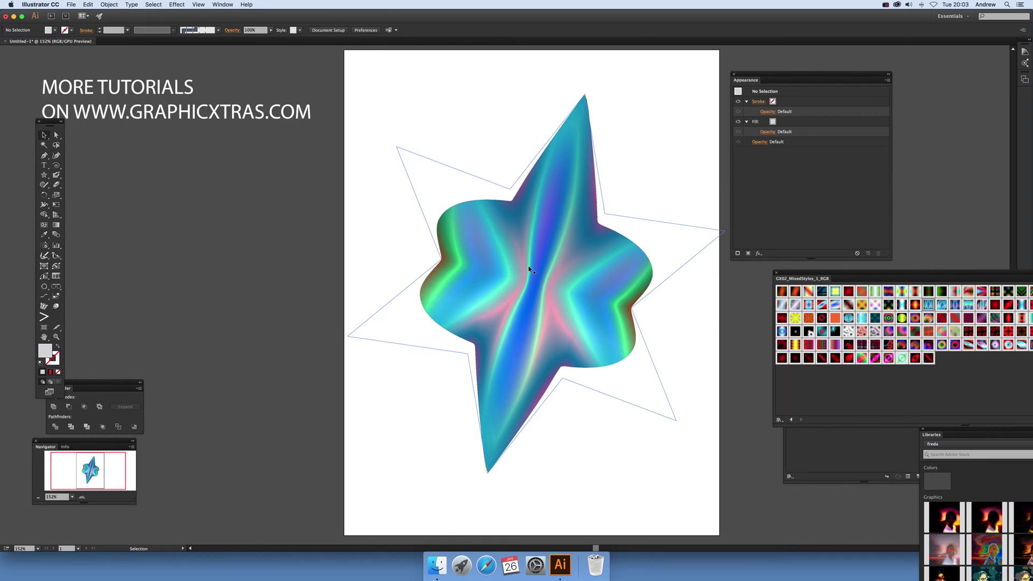
pyautogui.moveTo(563, 248); pyautogui.dragTo(521, 222)
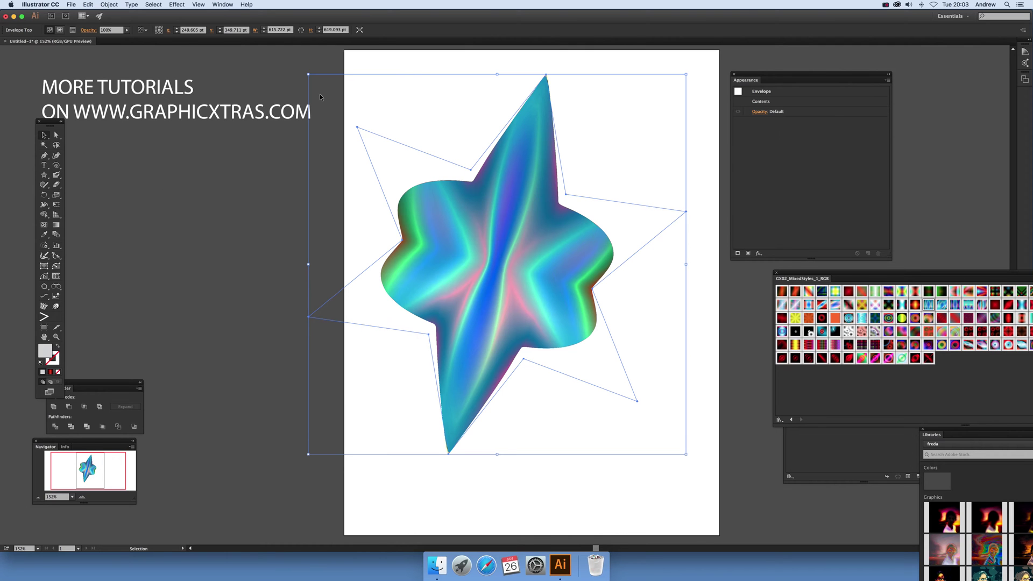
# - Review the Envelope Options of the distorted shape, including the distort appearance, gradient and pattern settings
pyautogui.click(109, 5)
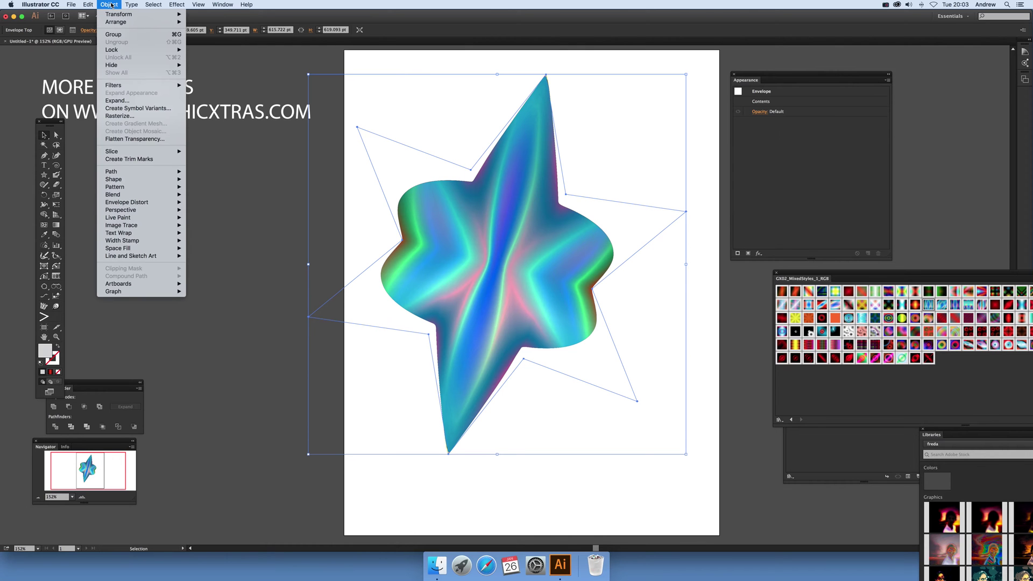
pyautogui.moveTo(138, 203)
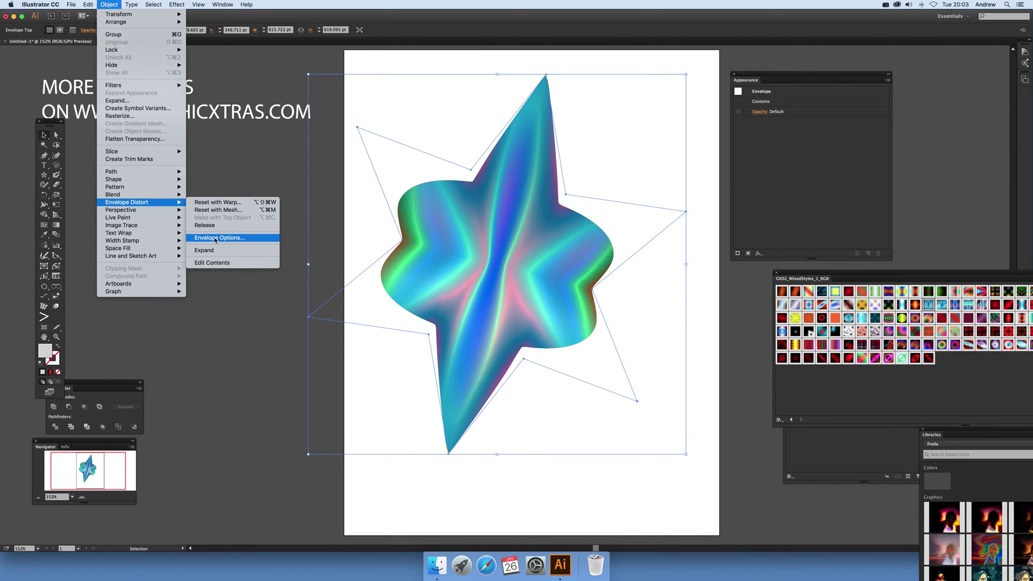
pyautogui.click(216, 238)
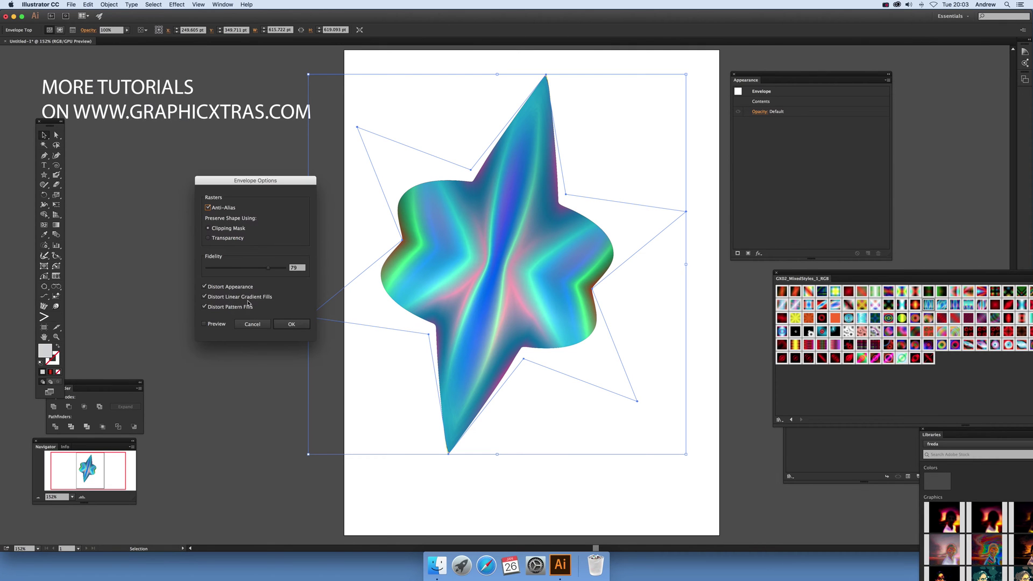
pyautogui.click(251, 325)
pyautogui.click(251, 325)
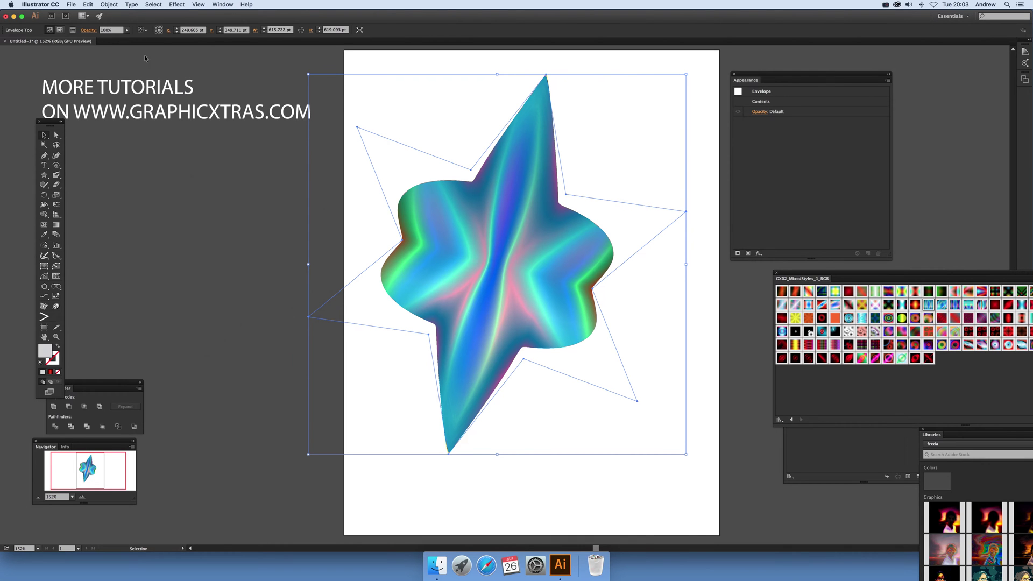
# - Open the contents of the envelope for editing
pyautogui.click(101, 4)
pyautogui.moveTo(152, 205)
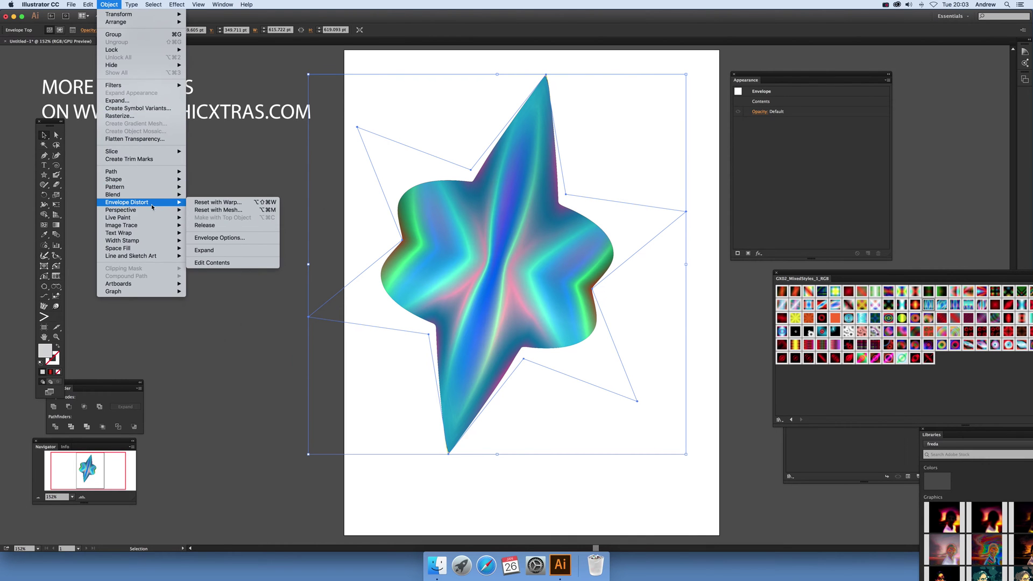
pyautogui.click(220, 263)
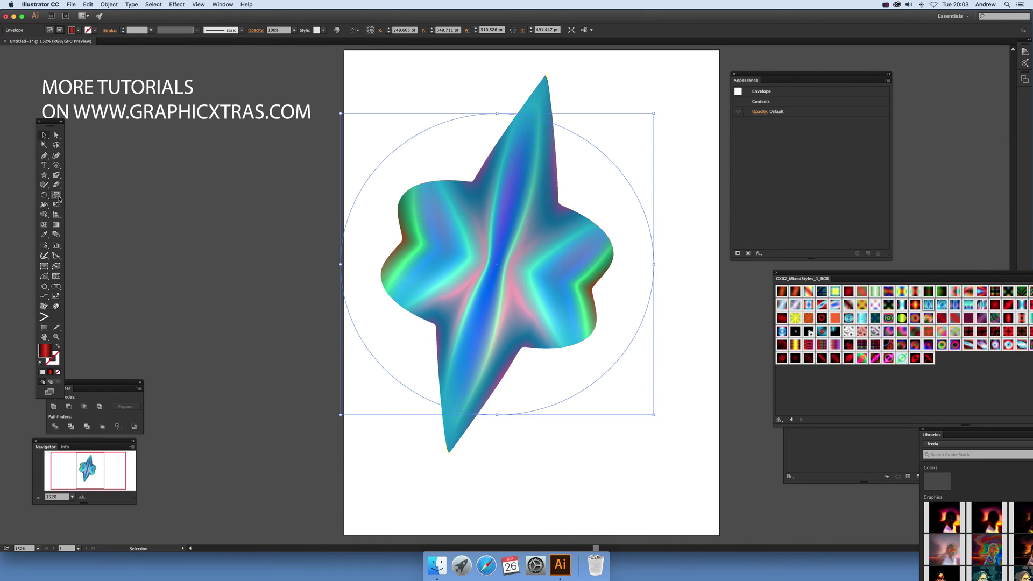
# - Redirect the ellipse's gradient fill several times with the Gradient tool, ending with a near-vertical line from the upper spike to the centre
pyautogui.click(56, 226)
pyautogui.moveTo(535, 236); pyautogui.dragTo(420, 323)
pyautogui.moveTo(533, 216); pyautogui.dragTo(498, 336)
pyautogui.moveTo(515, 267); pyautogui.dragTo(541, 108)
pyautogui.moveTo(529, 267); pyautogui.dragTo(369, 215)
pyautogui.moveTo(519, 303); pyautogui.dragTo(443, 187)
pyautogui.moveTo(524, 264); pyautogui.dragTo(485, 172)
pyautogui.click(845, 446)
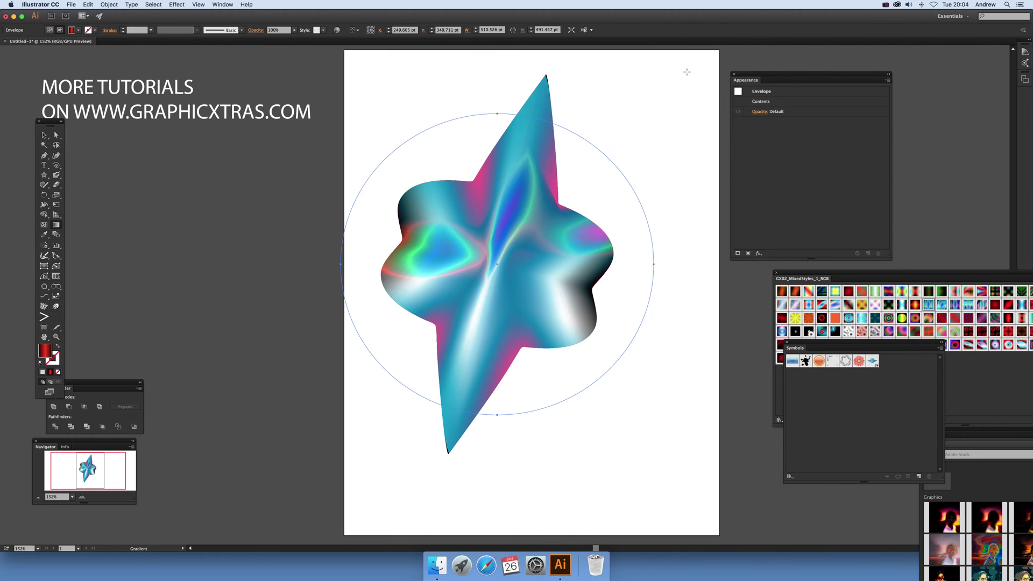
pyautogui.moveTo(530, 162); pyautogui.dragTo(495, 353)
pyautogui.moveTo(537, 138); pyautogui.dragTo(516, 277)
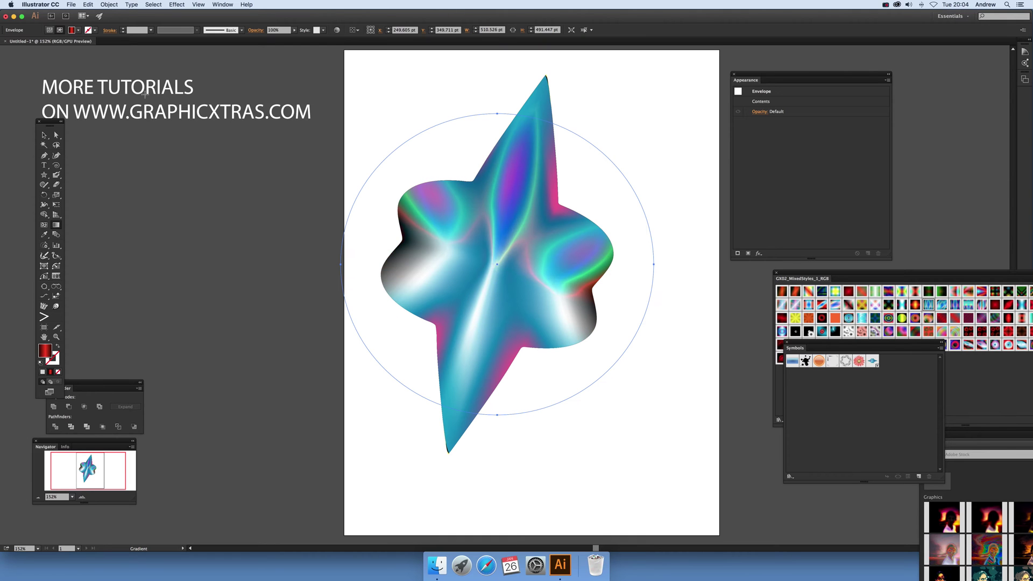
# - Leave the contents and return to editing the envelope, keeping the whole envelope selected
pyautogui.click(44, 135)
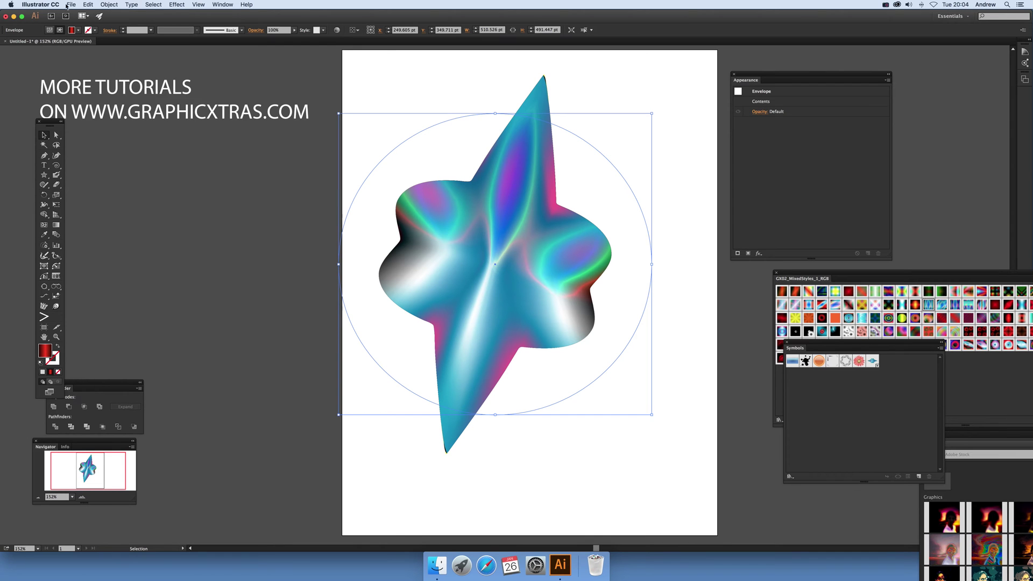
pyautogui.click(109, 5)
pyautogui.moveTo(169, 202)
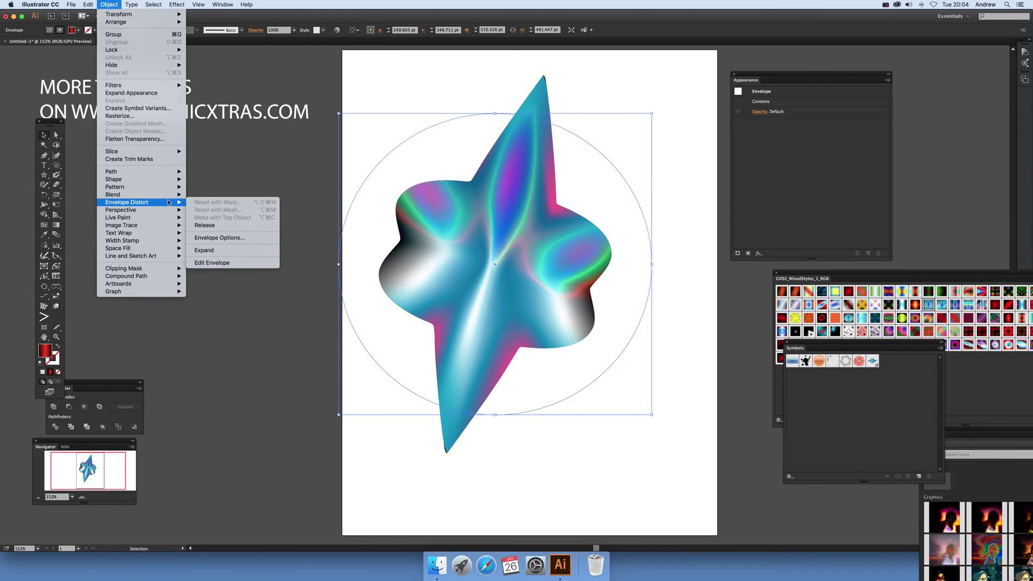
pyautogui.click(229, 263)
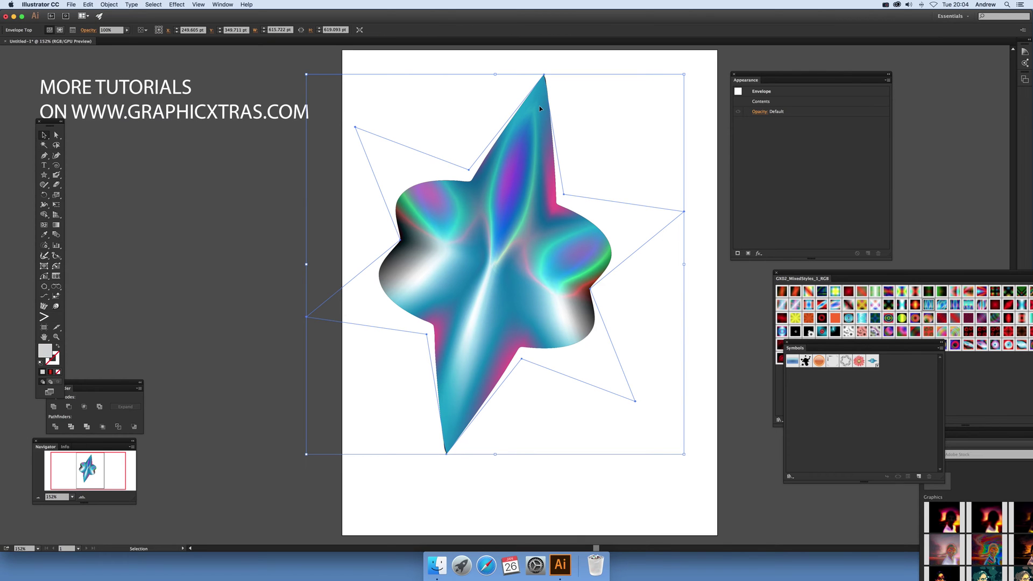
pyautogui.click(57, 136)
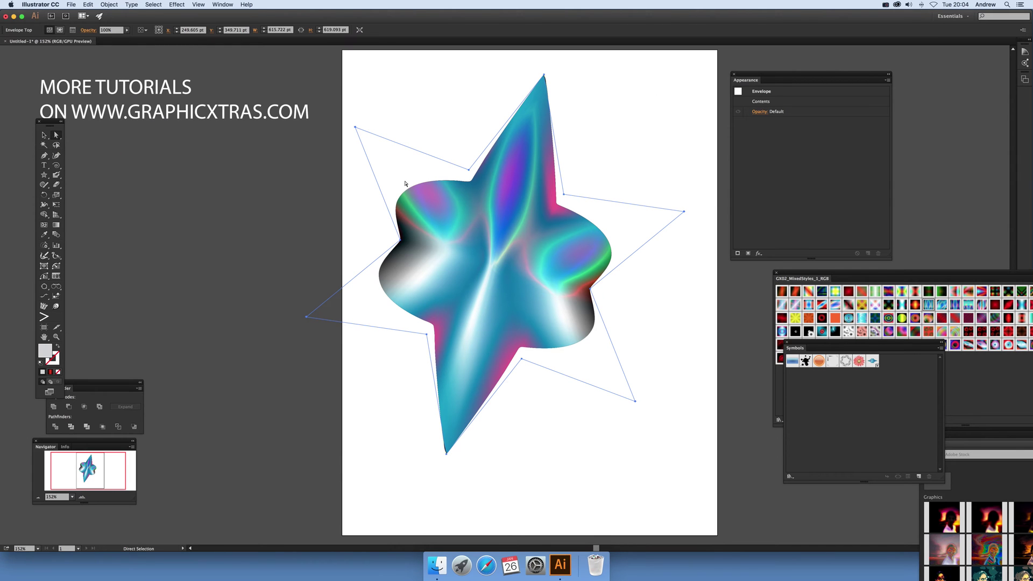
pyautogui.click(44, 135)
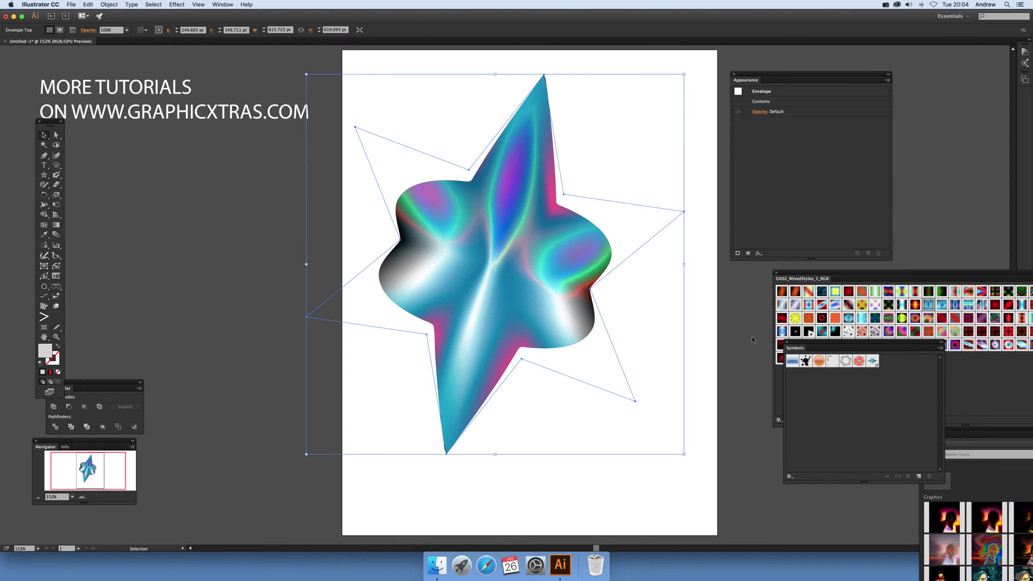
# - Save the envelope as a dynamic Movie Clip symbol named New Symbol 1, accepting its expansion, and delete the artwork from the artboard
pyautogui.click(217, 4)
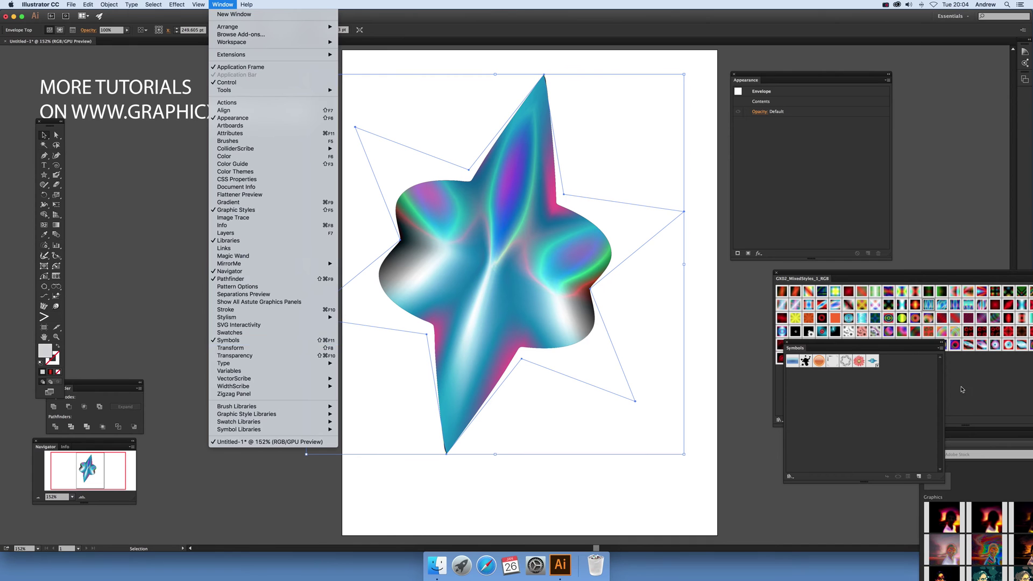
pyautogui.click(999, 405)
pyautogui.moveTo(511, 263); pyautogui.dragTo(838, 414)
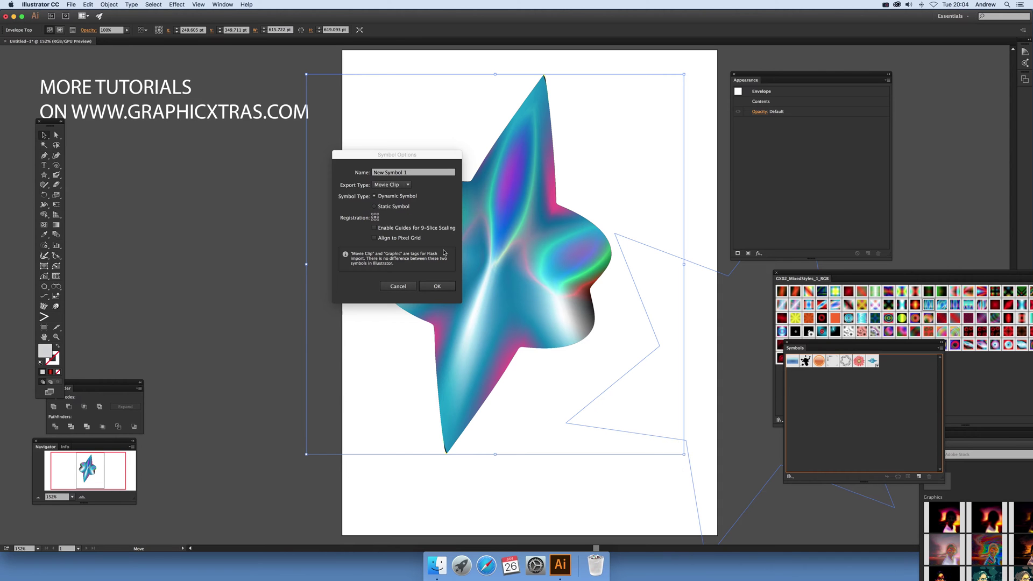
pyautogui.click(447, 286)
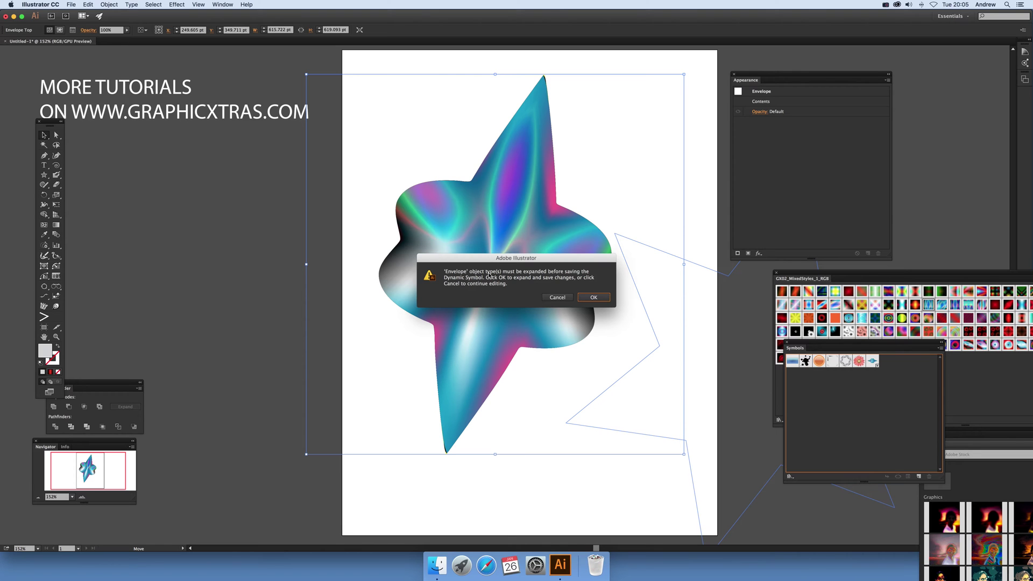
pyautogui.click(593, 297)
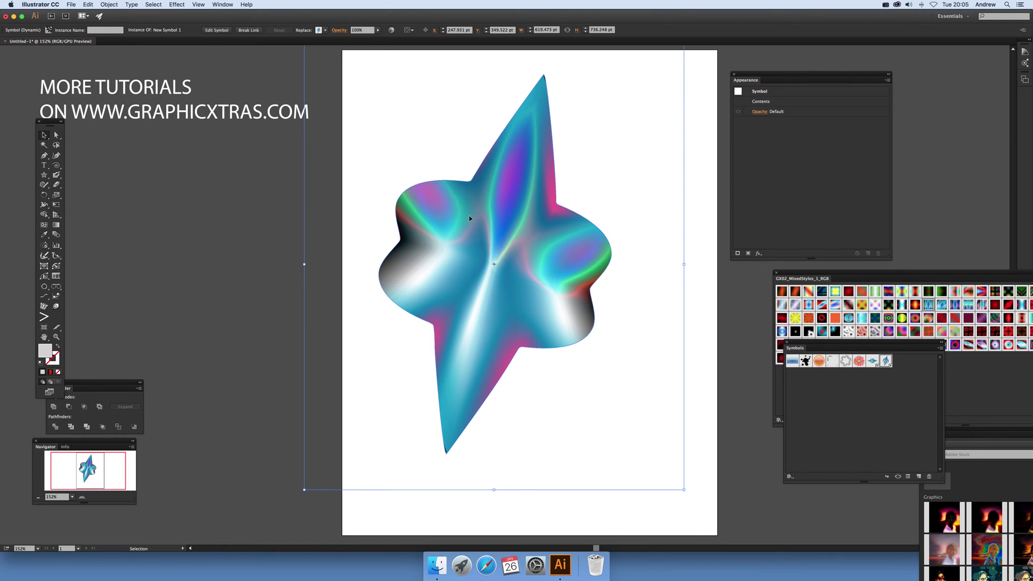
pyautogui.press('Delete')
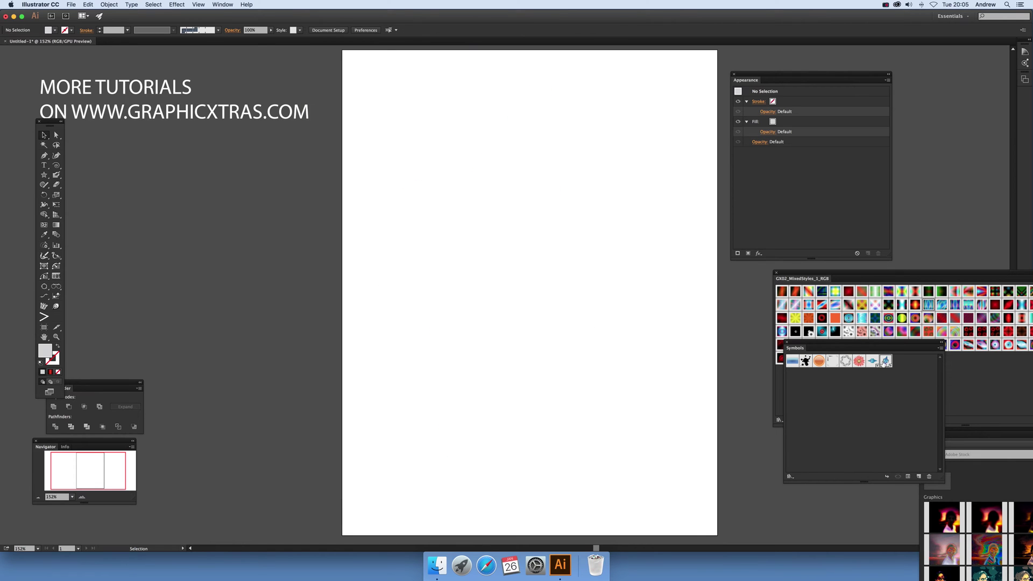
# - Activate the Symbol Sprayer and reposition the Symbols panel just outside the artboard
pyautogui.moveTo(833, 349); pyautogui.dragTo(709, 271)
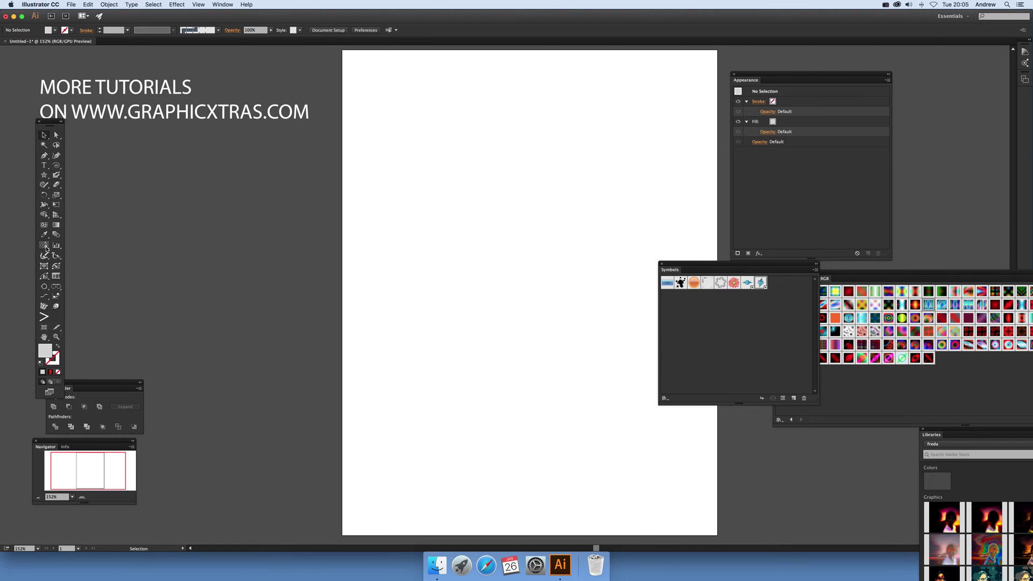
pyautogui.click(46, 246)
pyautogui.click(91, 245)
pyautogui.moveTo(697, 268)
pyautogui.mouseDown()
pyautogui.moveTo(776, 305)
pyautogui.moveTo(780, 326)
pyautogui.mouseUp()
# - Spray a trial set of the new star symbol across the artboard and delete it
pyautogui.moveTo(673, 286)
pyautogui.mouseDown()
pyautogui.moveTo(629, 304)
pyautogui.moveTo(537, 294)
pyautogui.moveTo(403, 306)
pyautogui.moveTo(282, 272)
pyautogui.moveTo(258, 285)
pyautogui.moveTo(291, 290)
pyautogui.mouseUp()
pyautogui.moveTo(523, 255); pyautogui.dragTo(523, 255)
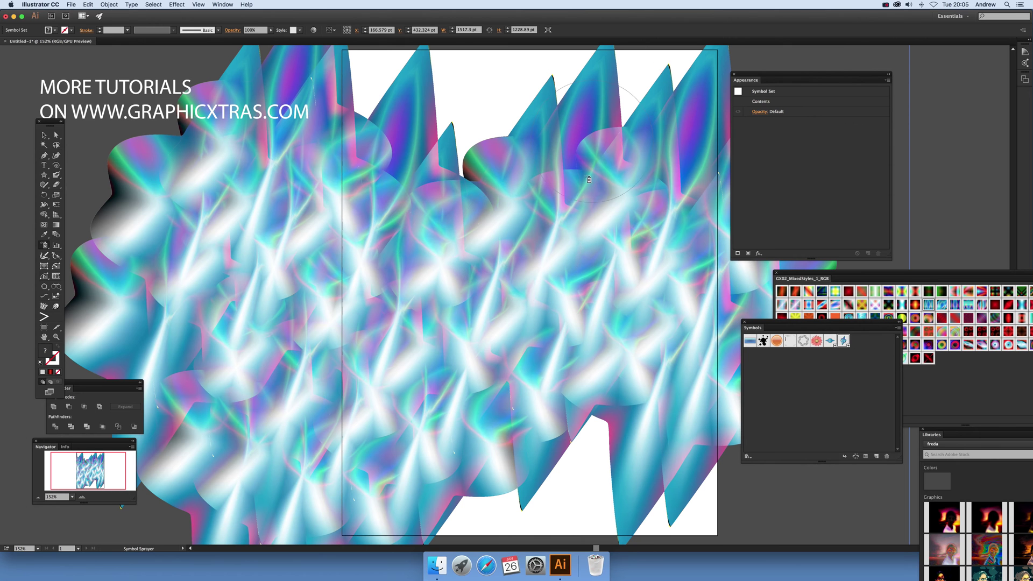
pyautogui.press('Delete')
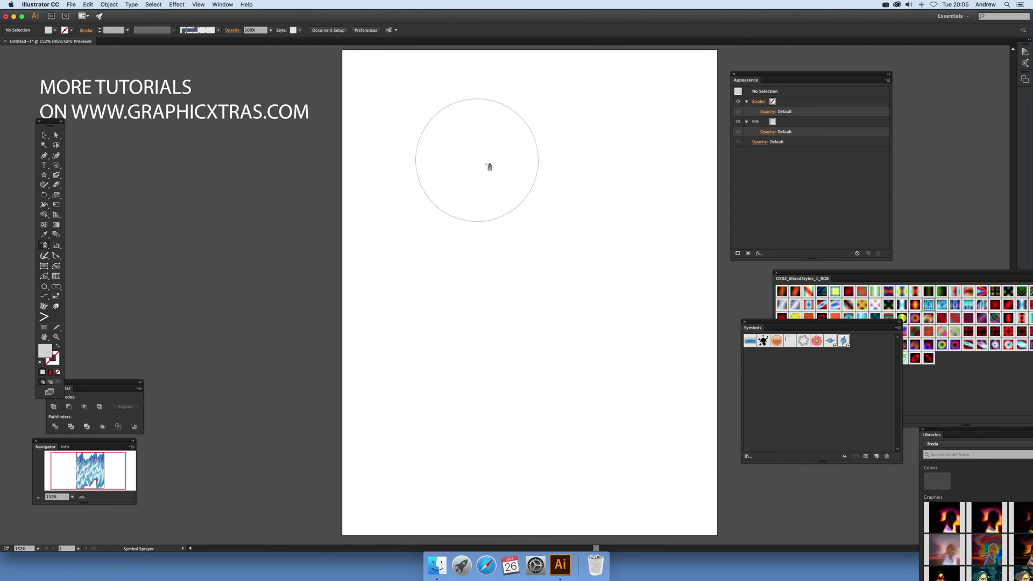
# - Spray a fresh set of the new star symbol across the upper and middle artboard and out past its edge
pyautogui.moveTo(684, 201)
pyautogui.mouseDown()
pyautogui.moveTo(561, 201)
pyautogui.moveTo(518, 187)
pyautogui.moveTo(447, 221)
pyautogui.mouseUp()
pyautogui.moveTo(533, 297)
pyautogui.mouseDown()
pyautogui.moveTo(466, 323)
pyautogui.moveTo(428, 295)
pyautogui.moveTo(279, 273)
pyautogui.moveTo(359, 286)
pyautogui.moveTo(190, 158)
pyautogui.moveTo(45, 250)
pyautogui.moveTo(92, 257)
pyautogui.moveTo(108, 288)
pyautogui.mouseUp()
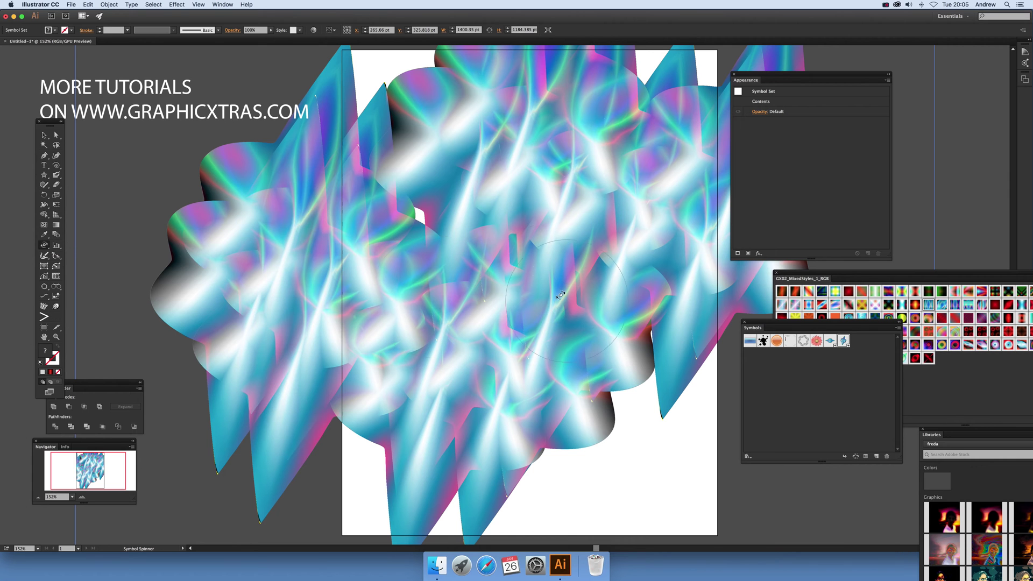
# - Rotate the sprayed star symbols around the centre, upper and lower areas of the artboard with the Symbol Spinner
pyautogui.moveTo(419, 264); pyautogui.dragTo(419, 264)
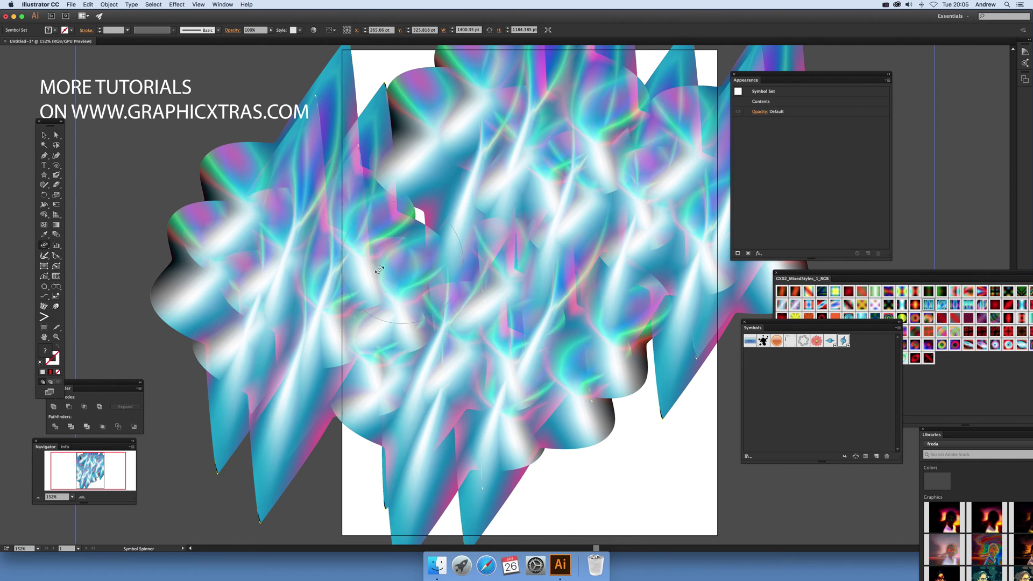
pyautogui.moveTo(327, 286)
pyautogui.mouseDown()
pyautogui.moveTo(383, 224)
pyautogui.moveTo(407, 221)
pyautogui.mouseUp()
pyautogui.moveTo(570, 228)
pyautogui.mouseDown()
pyautogui.moveTo(603, 207)
pyautogui.moveTo(546, 206)
pyautogui.mouseUp()
pyautogui.moveTo(558, 273)
pyautogui.mouseDown()
pyautogui.moveTo(509, 287)
pyautogui.moveTo(520, 301)
pyautogui.moveTo(516, 275)
pyautogui.moveTo(476, 260)
pyautogui.moveTo(478, 238)
pyautogui.moveTo(464, 215)
pyautogui.mouseUp()
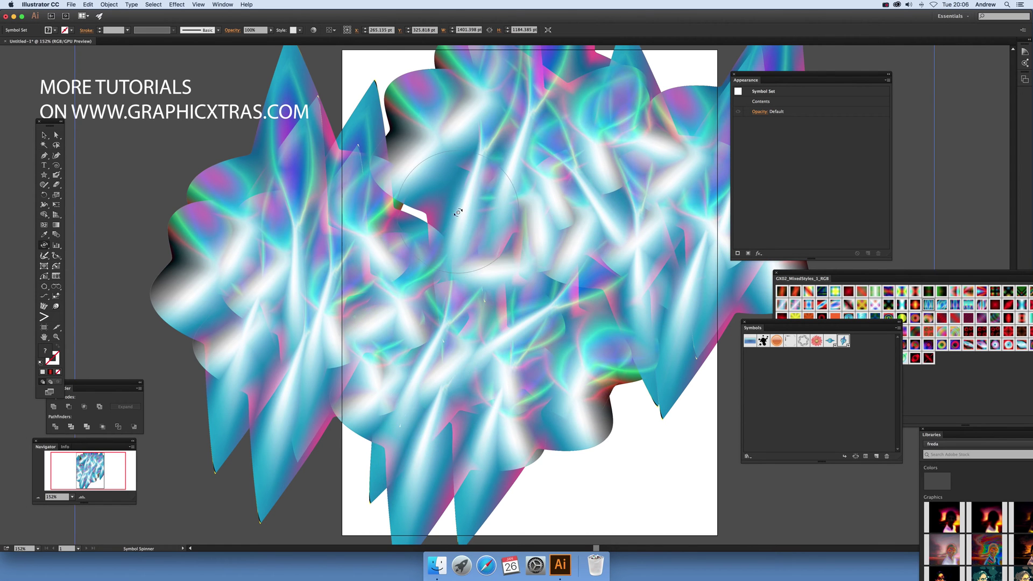
pyautogui.moveTo(495, 368)
pyautogui.mouseDown()
pyautogui.moveTo(479, 301)
pyautogui.moveTo(444, 256)
pyautogui.moveTo(402, 290)
pyautogui.moveTo(400, 317)
pyautogui.moveTo(417, 334)
pyautogui.moveTo(466, 332)
pyautogui.moveTo(454, 302)
pyautogui.moveTo(419, 300)
pyautogui.moveTo(410, 346)
pyautogui.moveTo(413, 316)
pyautogui.mouseUp()
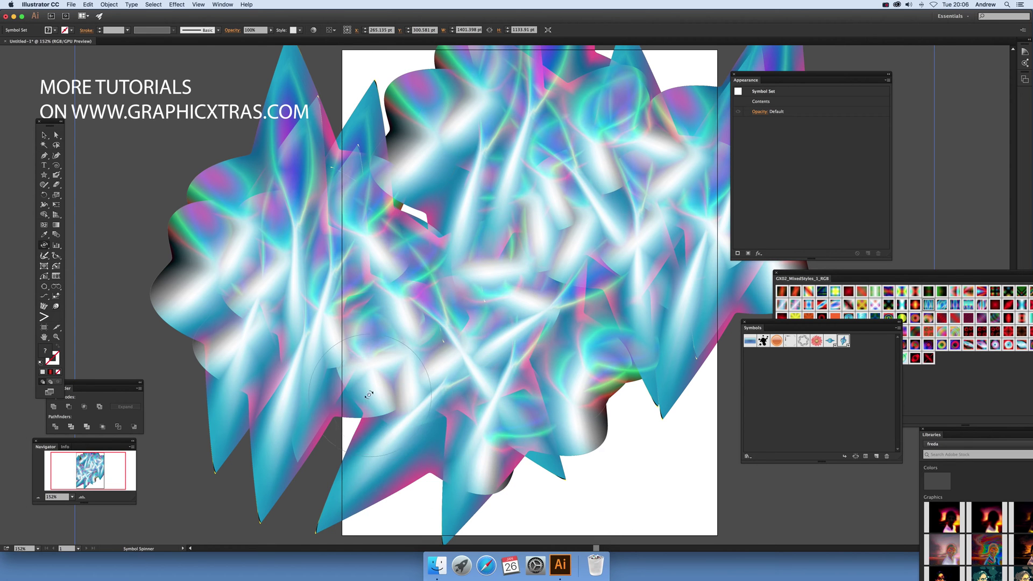
# - Enlarge symbol instances in the middle and lower parts of the sprayed set with the Symbol Sizer
pyautogui.moveTo(44, 245); pyautogui.dragTo(99, 275)
pyautogui.moveTo(548, 262)
pyautogui.mouseDown()
pyautogui.moveTo(533, 301)
pyautogui.moveTo(450, 302)
pyautogui.moveTo(451, 280)
pyautogui.mouseUp()
pyautogui.moveTo(592, 226)
pyautogui.mouseDown()
pyautogui.moveTo(471, 208)
pyautogui.moveTo(421, 159)
pyautogui.moveTo(408, 229)
pyautogui.moveTo(451, 214)
pyautogui.mouseUp()
pyautogui.scroll(2, 451, 215)
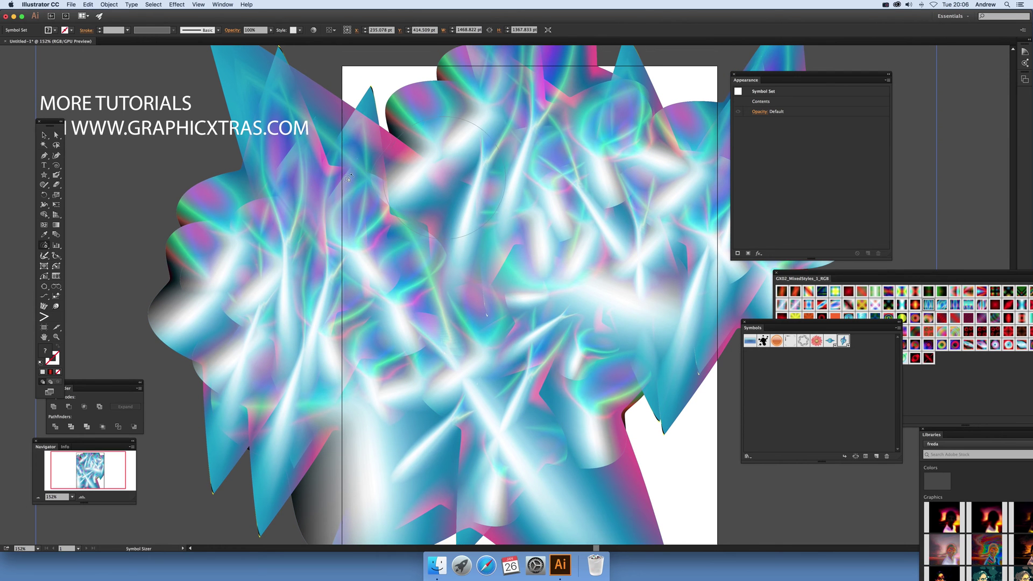
# - Select the sprayed symbol set and expand it with both Object and Fill included
pyautogui.click(45, 135)
pyautogui.click(85, 231)
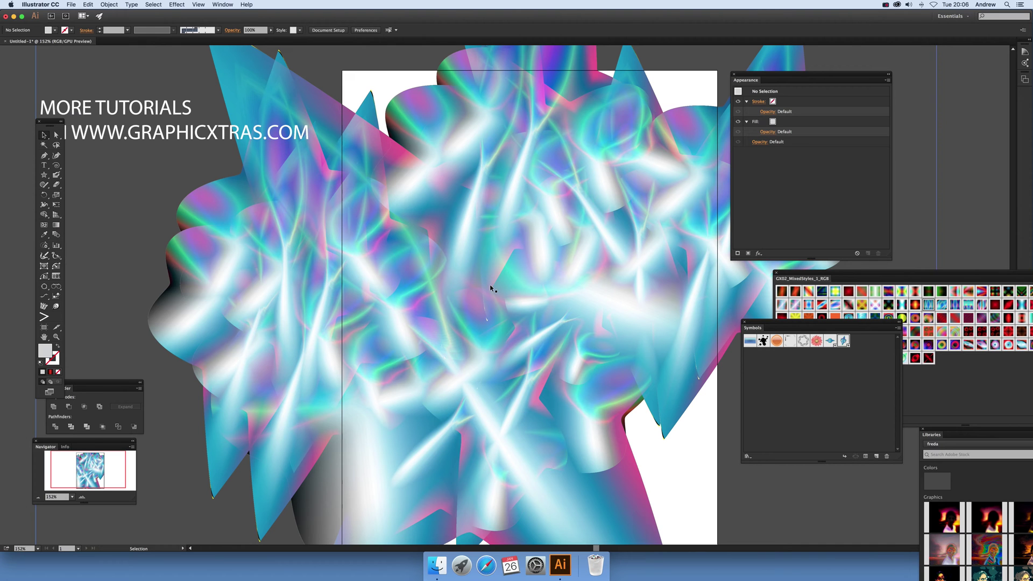
pyautogui.click(442, 265)
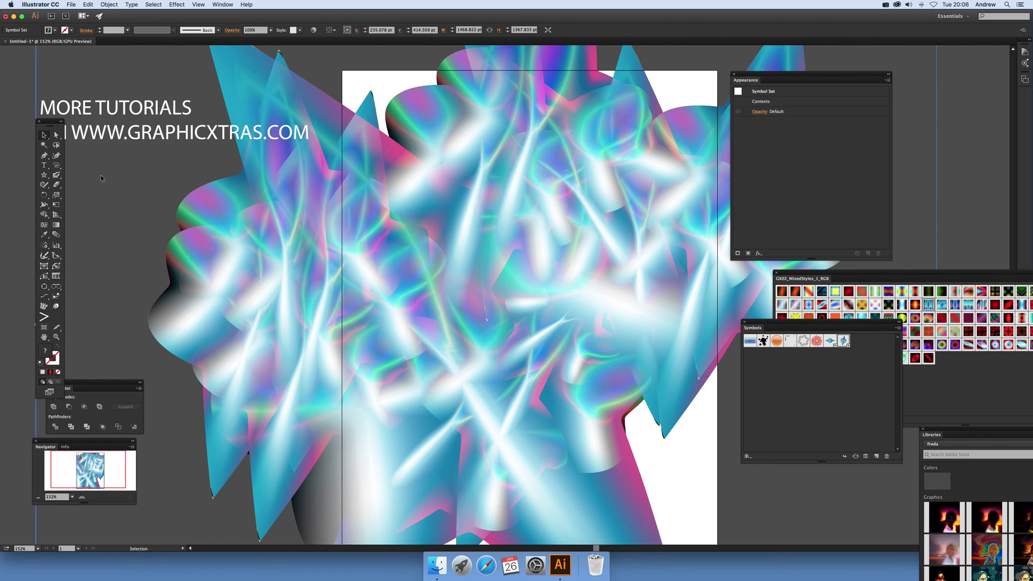
pyautogui.click(117, 5)
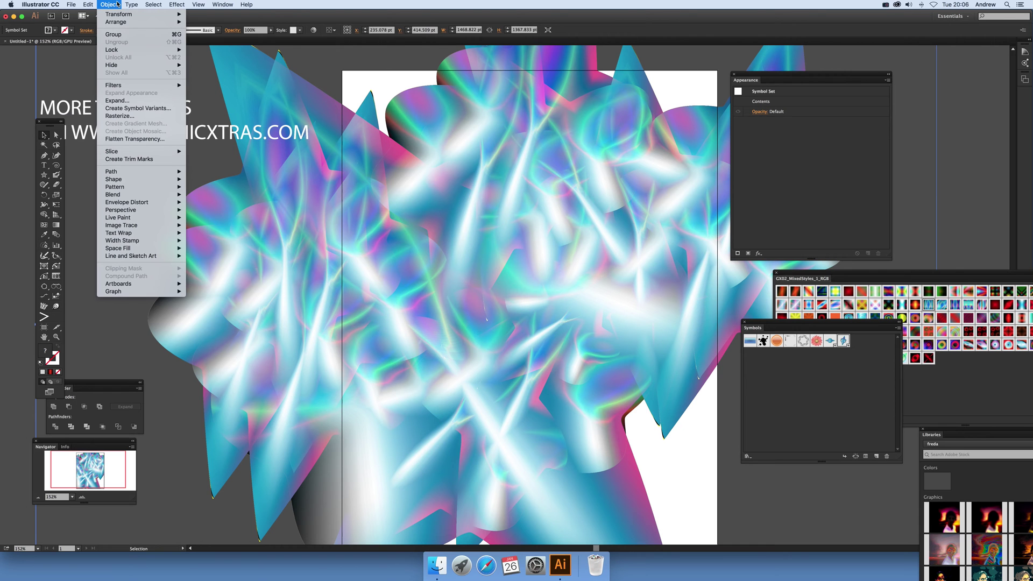
pyautogui.click(126, 100)
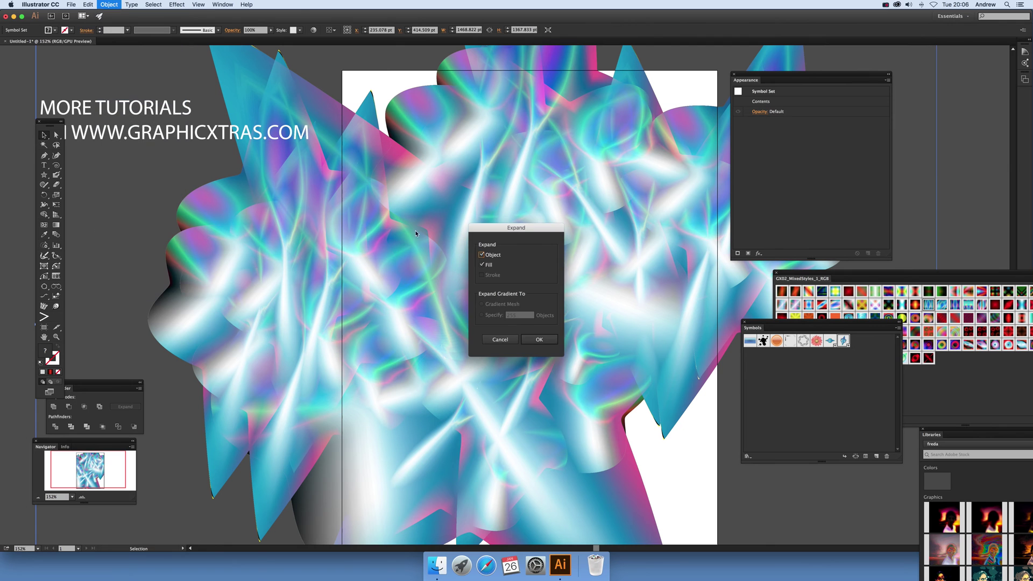
pyautogui.click(529, 339)
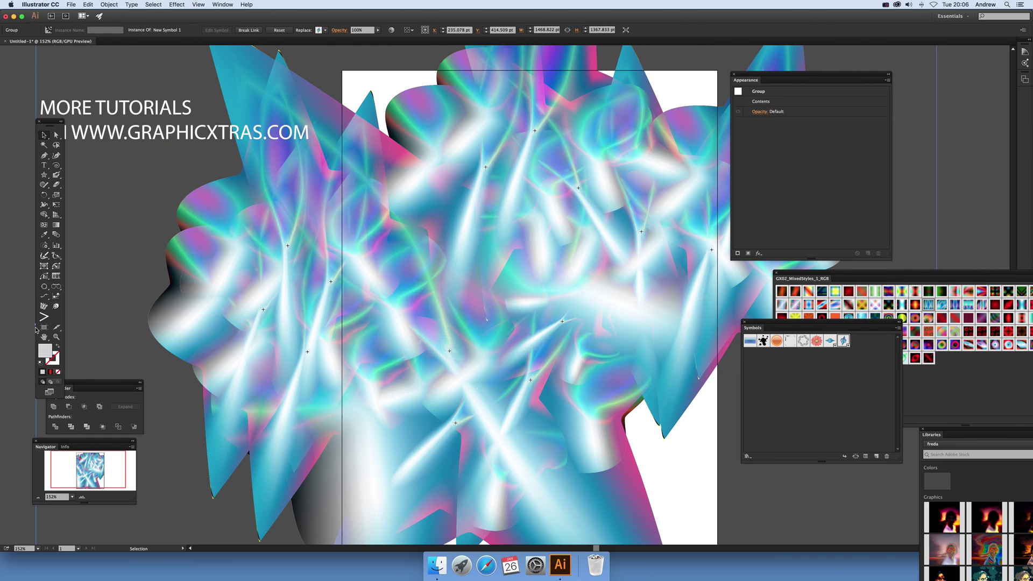
# - Scale the expanded group down from its upper-left corner to about 1090 by 1069 pt
pyautogui.click(38, 497)
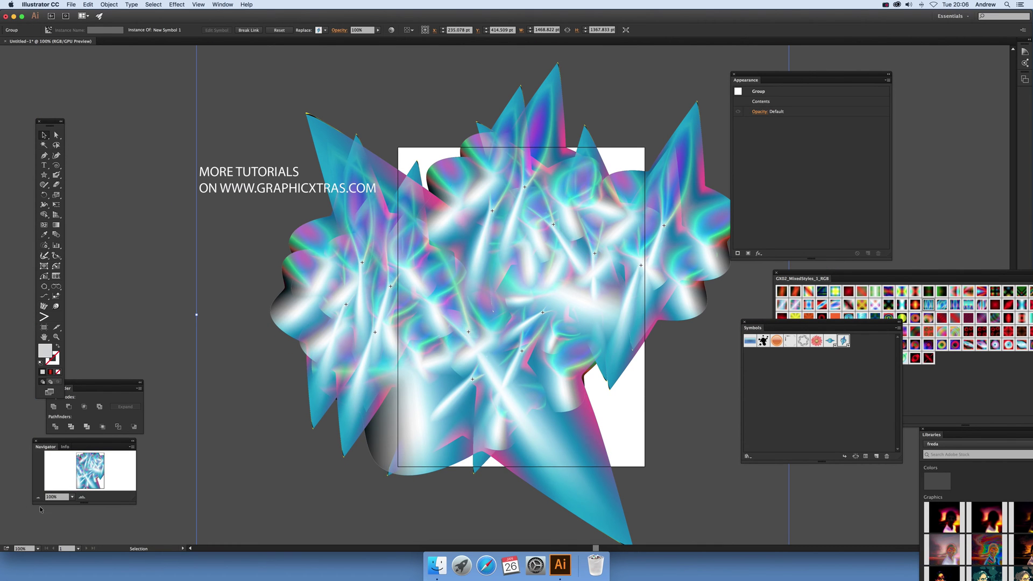
pyautogui.click(38, 497)
pyautogui.moveTo(300, 124); pyautogui.dragTo(401, 203)
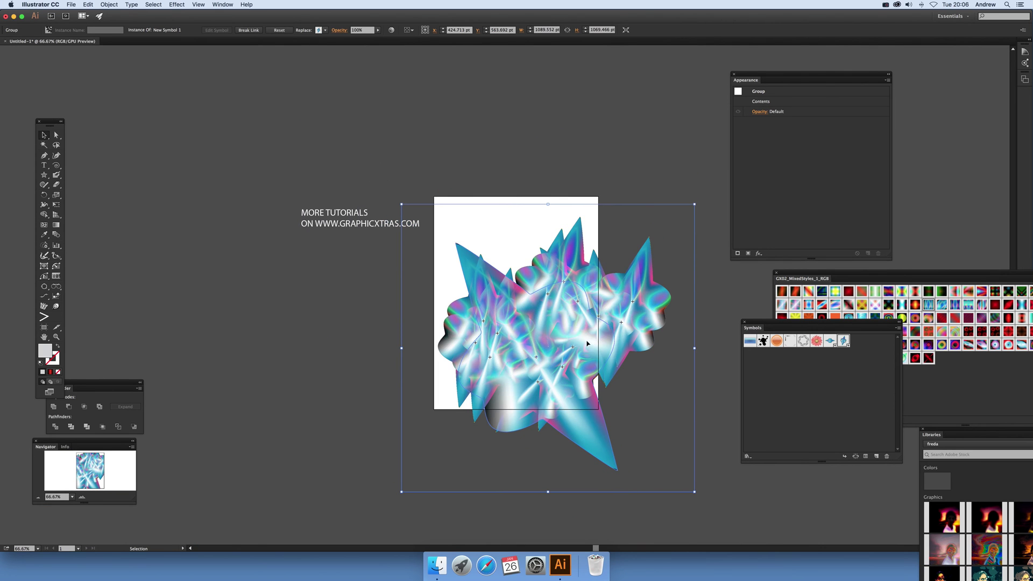
# - Save the scaled group as a dynamic Movie Clip symbol named New Symbol 2 and delete its artwork from the artboard
pyautogui.moveTo(594, 343); pyautogui.dragTo(762, 382)
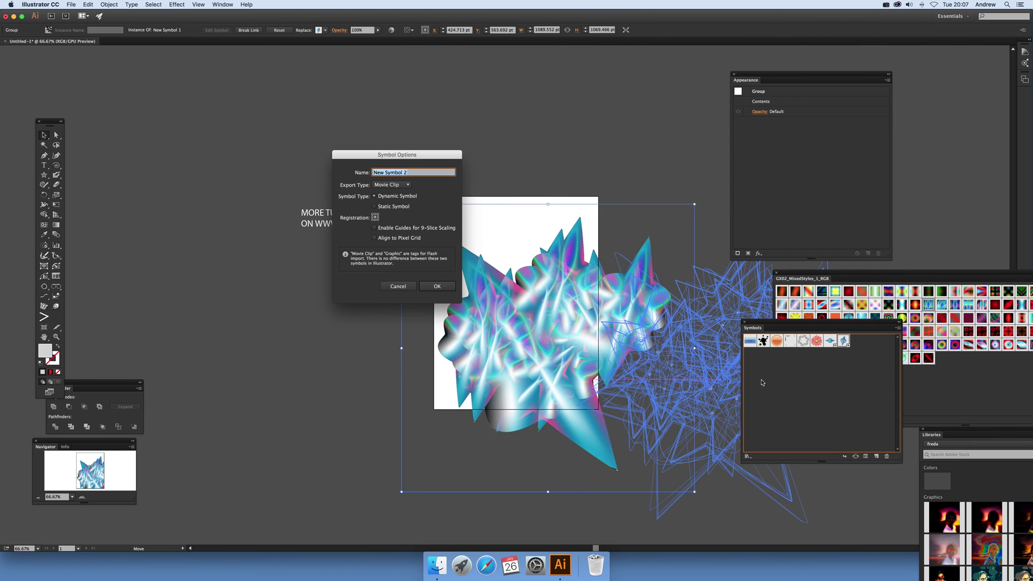
pyautogui.click(439, 289)
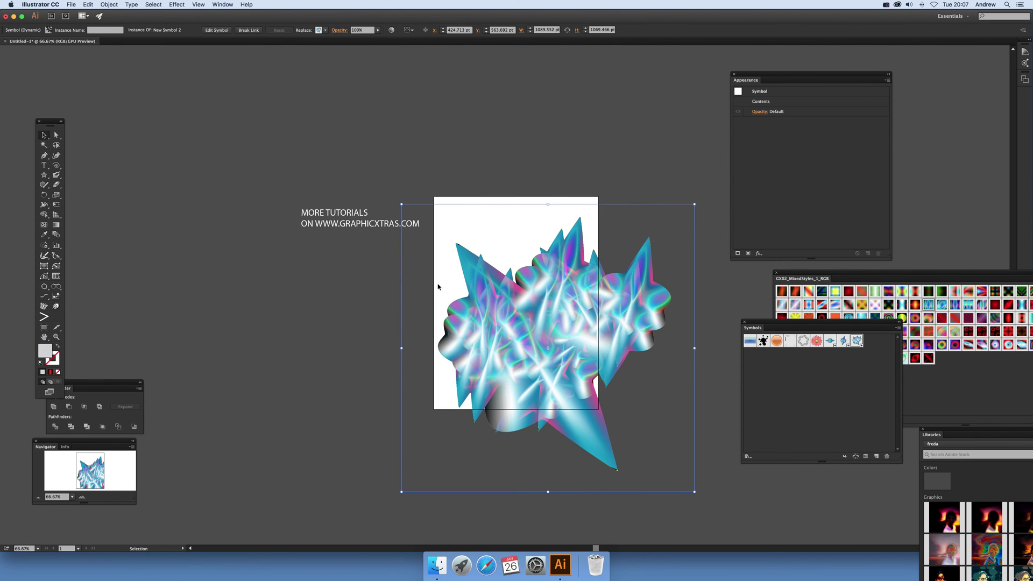
pyautogui.press('Delete')
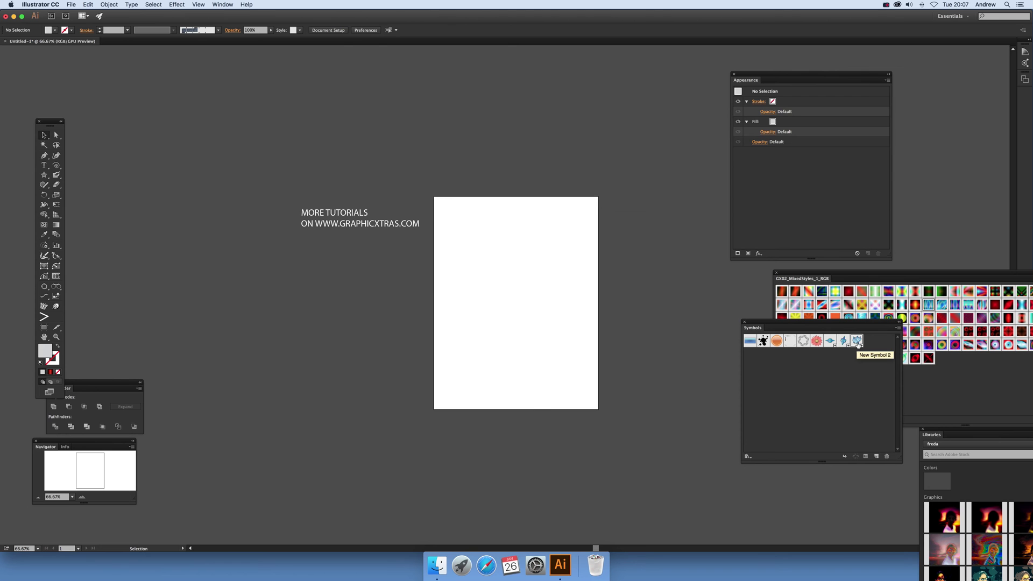
# - Spray New Symbol 2 densely over the artboard and the surrounding canvas with the Symbol Sprayer, and deselect the set
pyautogui.click(44, 245)
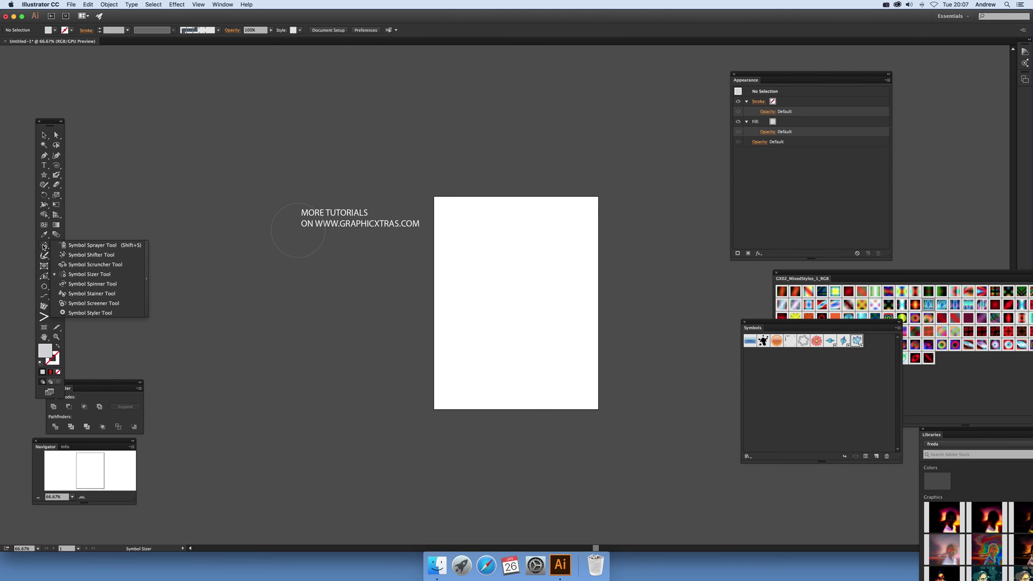
pyautogui.click(93, 246)
pyautogui.moveTo(541, 334)
pyautogui.mouseDown()
pyautogui.moveTo(369, 380)
pyautogui.moveTo(365, 298)
pyautogui.moveTo(409, 425)
pyautogui.moveTo(553, 223)
pyautogui.moveTo(454, 224)
pyautogui.moveTo(485, 285)
pyautogui.mouseUp()
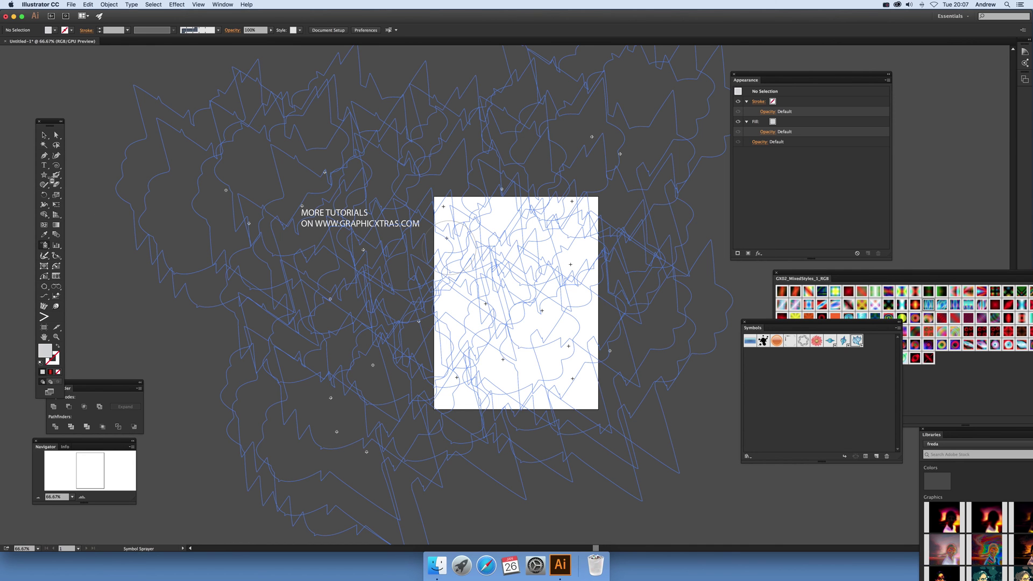
pyautogui.press('super+y')
pyautogui.keyDown('super'); pyautogui.click(85, 164); pyautogui.keyUp('super')
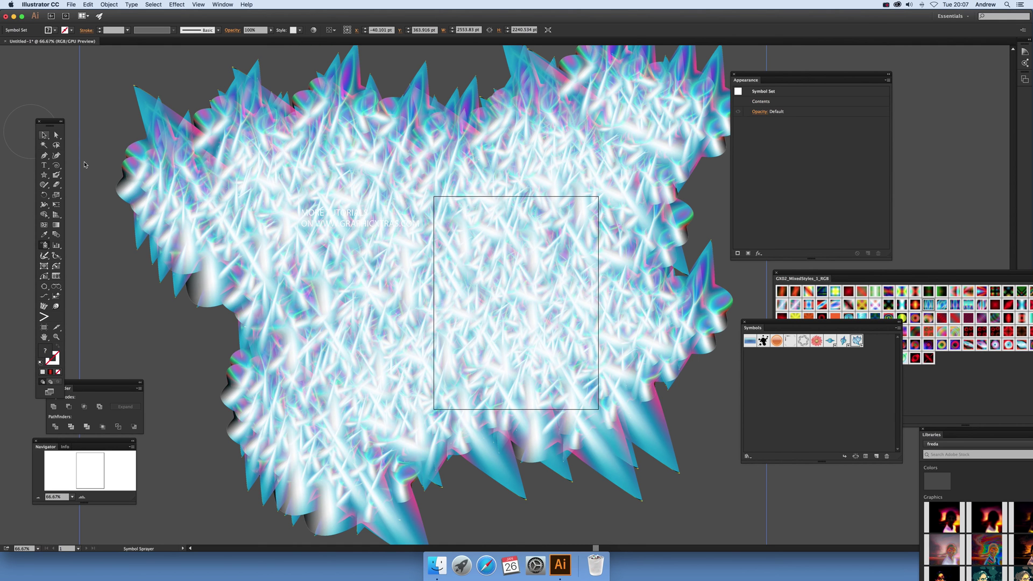